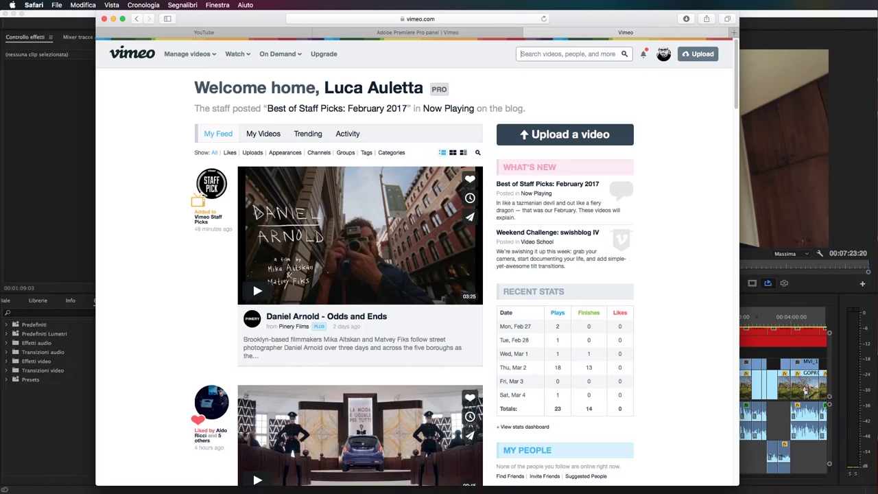
Step: Bring Safari, showing the Vimeo home page, in front of Premiere Pro
mouse_move(663, 56)
Step: Browse Vimeo's Adobe Premiere Pro panel page and home feed, then return to Premiere Pro
click(469, 33)
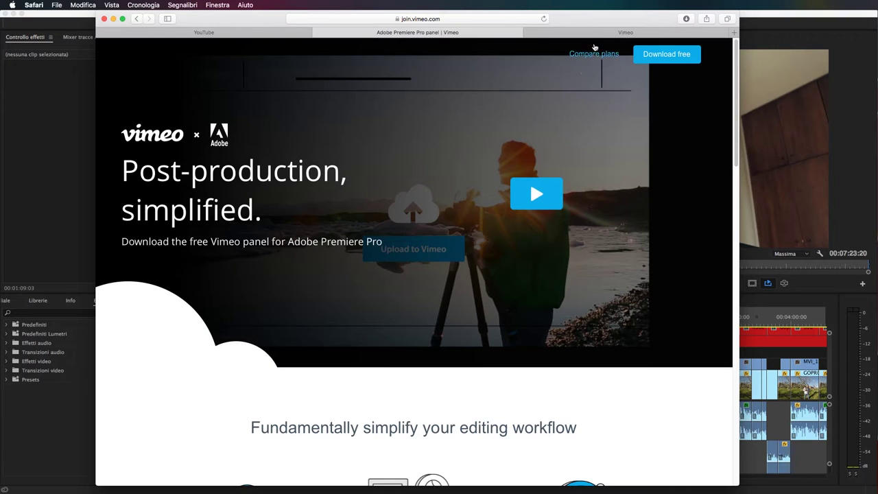
click(603, 37)
click(480, 38)
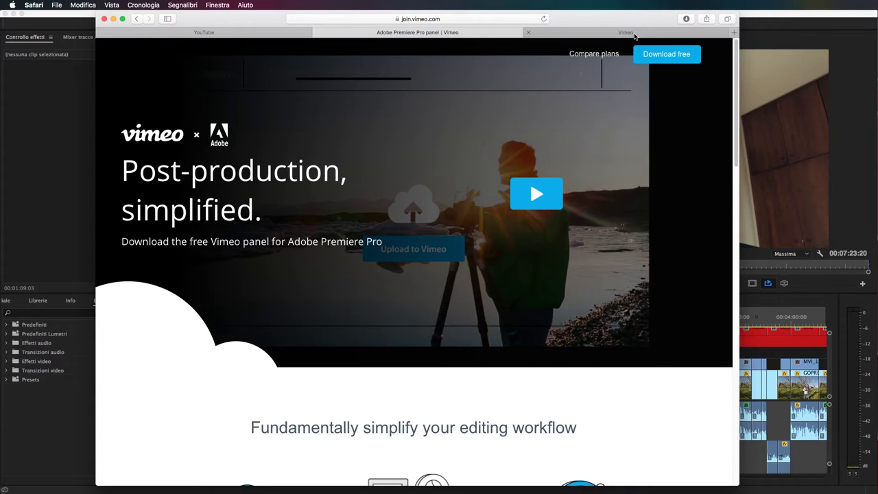
click(635, 35)
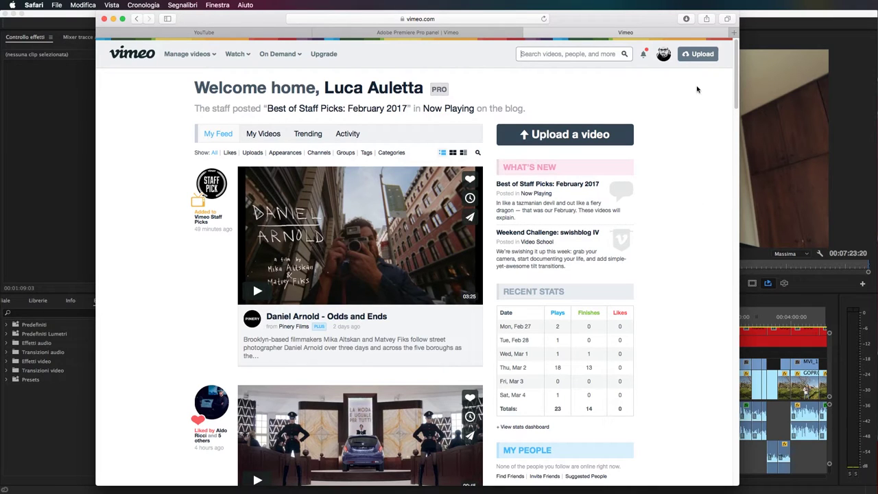
click(828, 299)
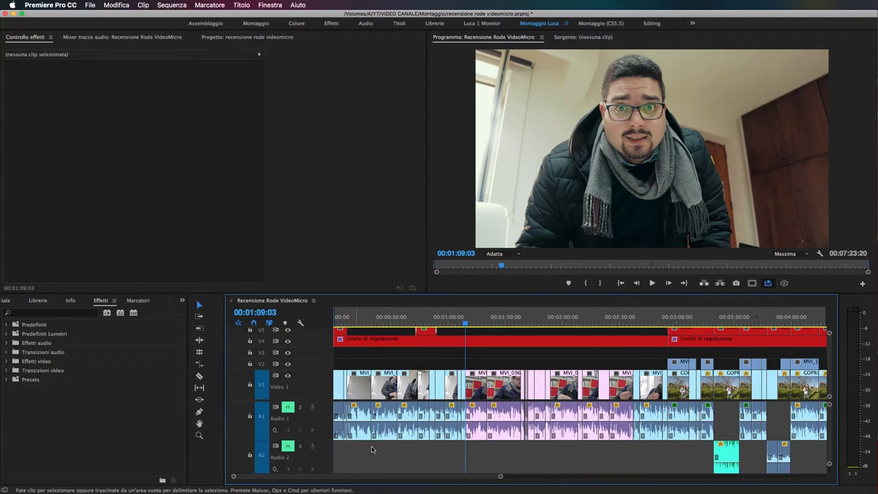
Step: Preview the sequence at 00:02:18:23, at its start, and at 00:01:57:14
drag(519, 320, 598, 319)
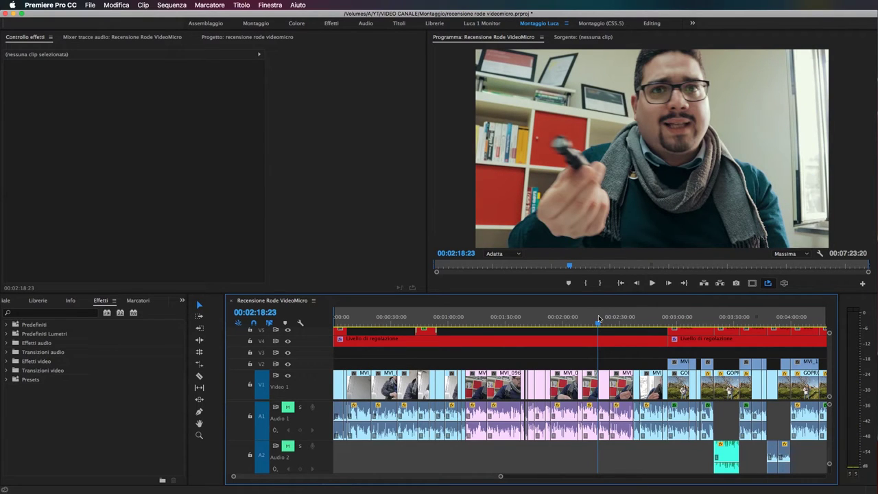
key(Home)
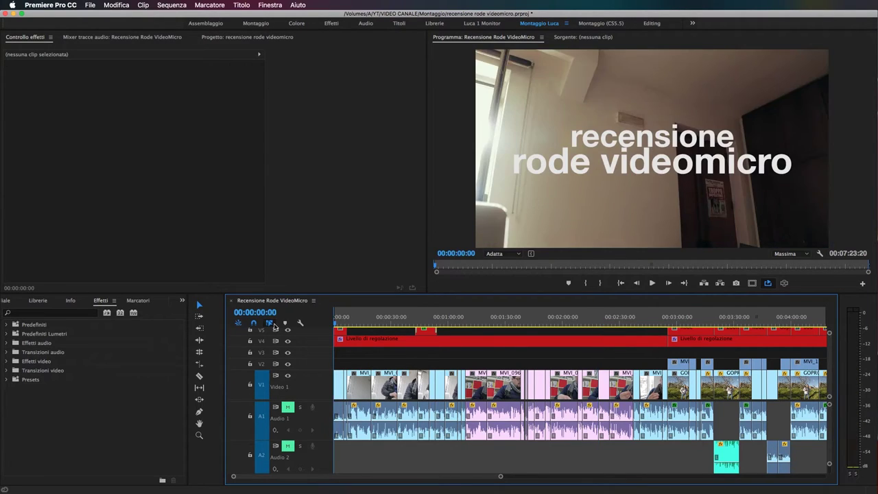
click(557, 321)
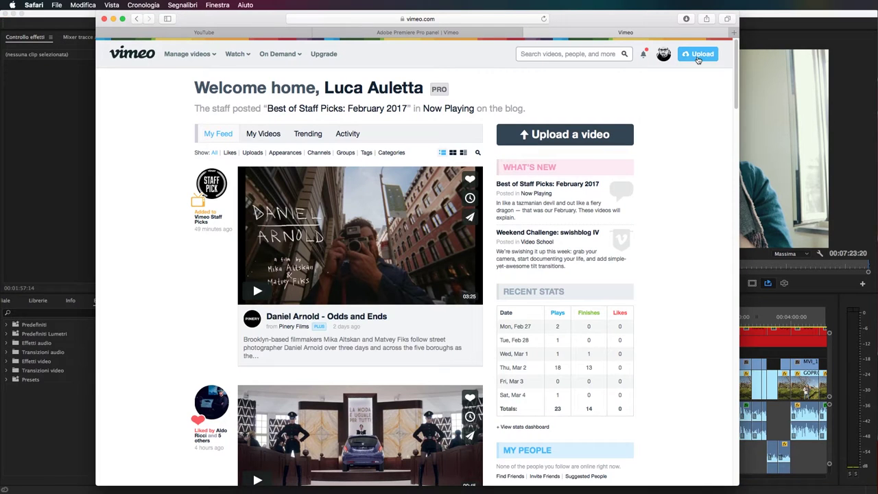
Step: Open Vimeo's Upload page, preview the sequence at 00:03:37:04 and 00:02:52:13, then revisit the panel page
click(697, 57)
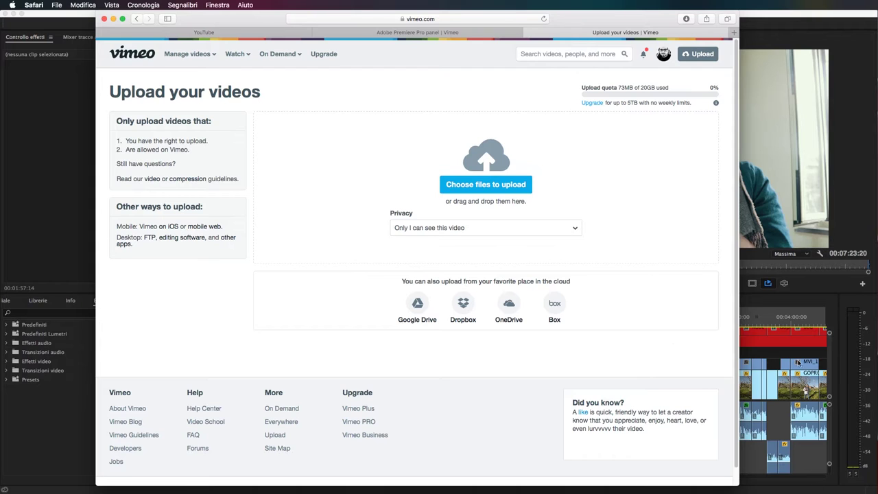
click(785, 323)
click(747, 320)
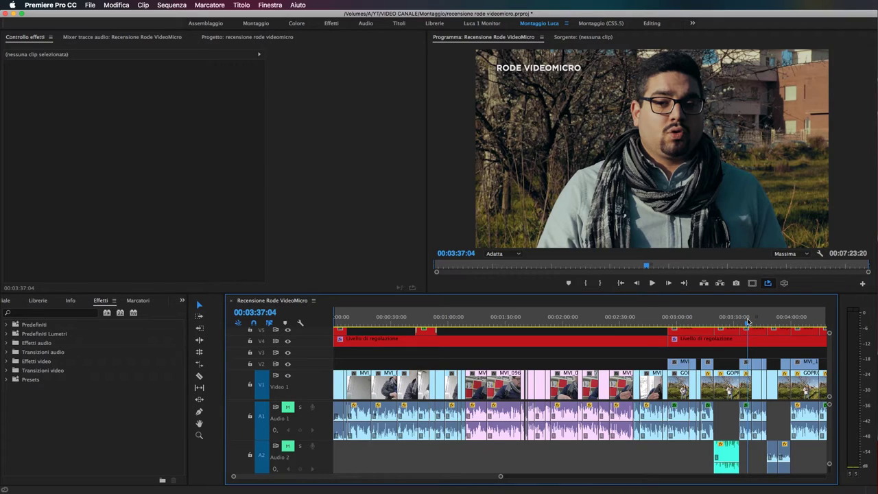
click(662, 320)
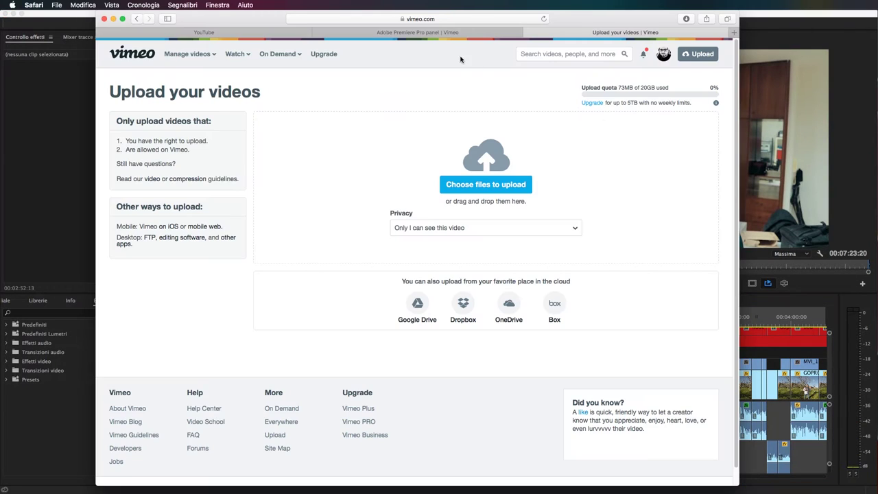
click(467, 33)
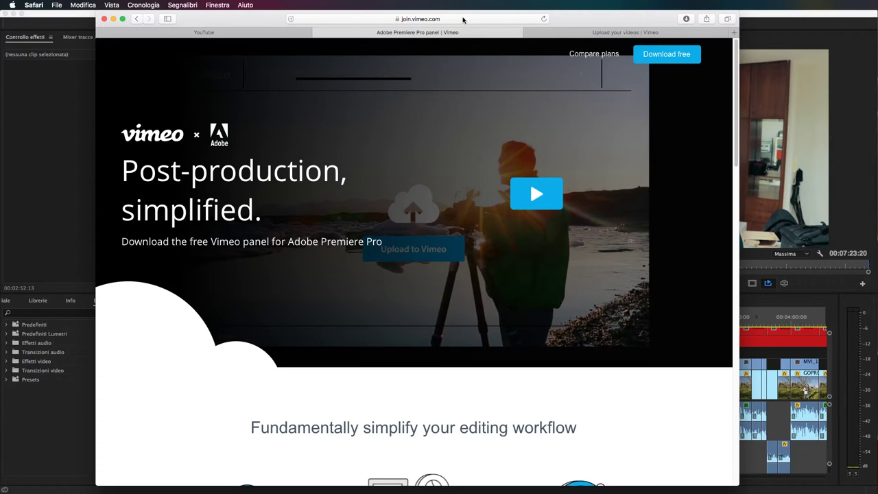
Step: Check the panel page's web address and scroll through the plan comparison table
click(463, 19)
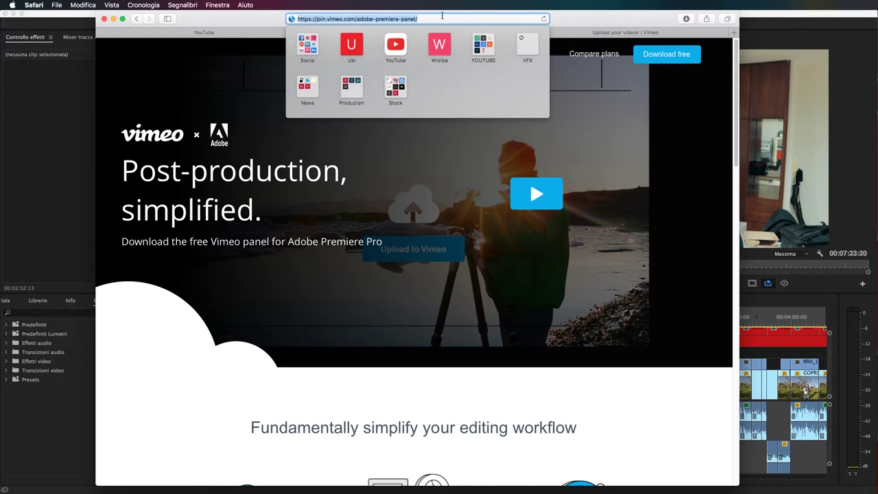
click(442, 17)
scroll(637, 165, down, 15)
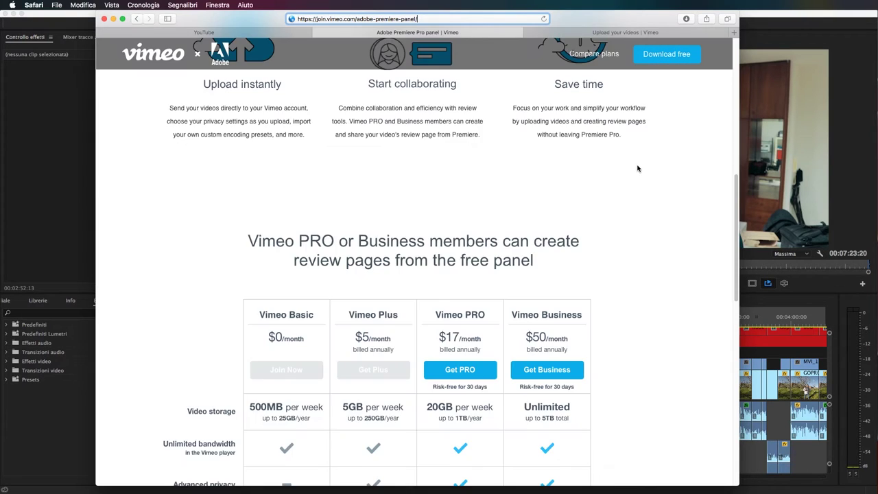
scroll(637, 165, down, 5)
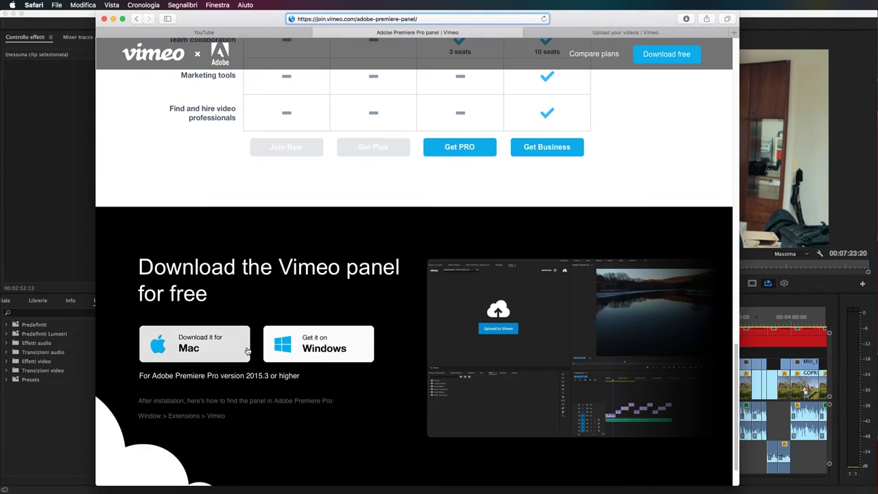
scroll(357, 329, down, 1)
scroll(469, 165, up, 10)
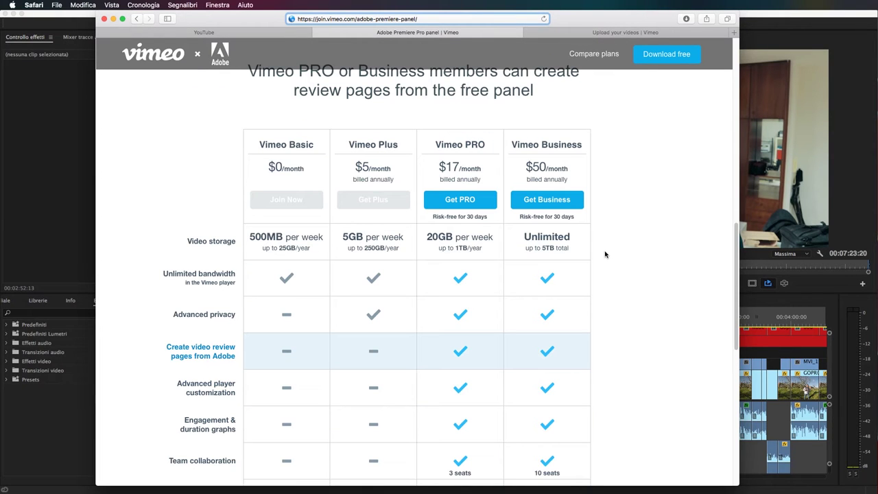
scroll(605, 253, down, 2)
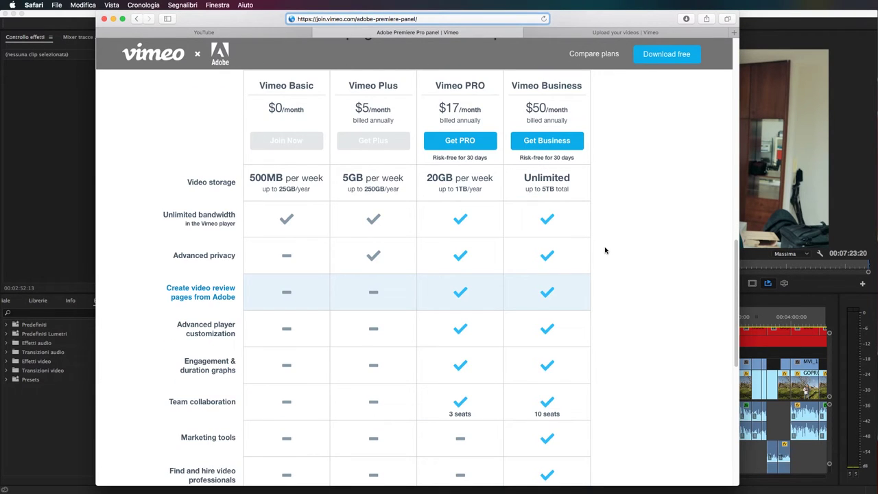
scroll(605, 250, down, 6)
scroll(384, 227, up, 3)
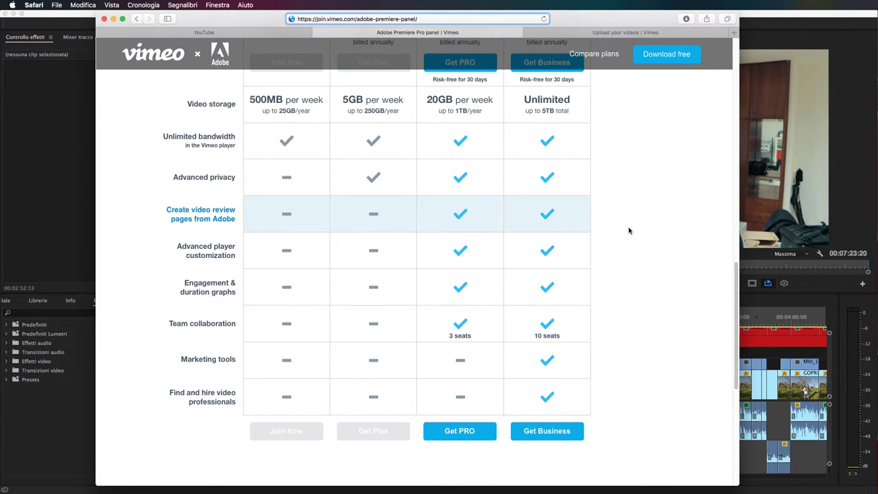
scroll(628, 230, up, 2)
scroll(628, 231, down, 5)
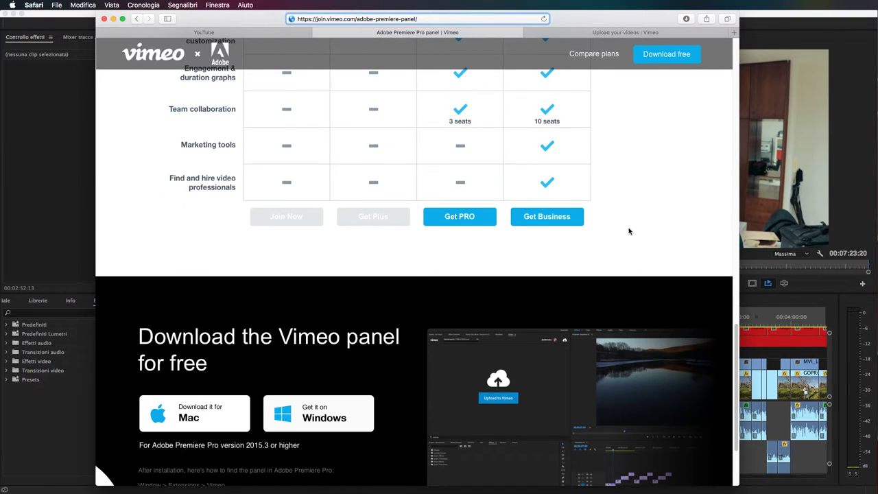
scroll(618, 234, down, 2)
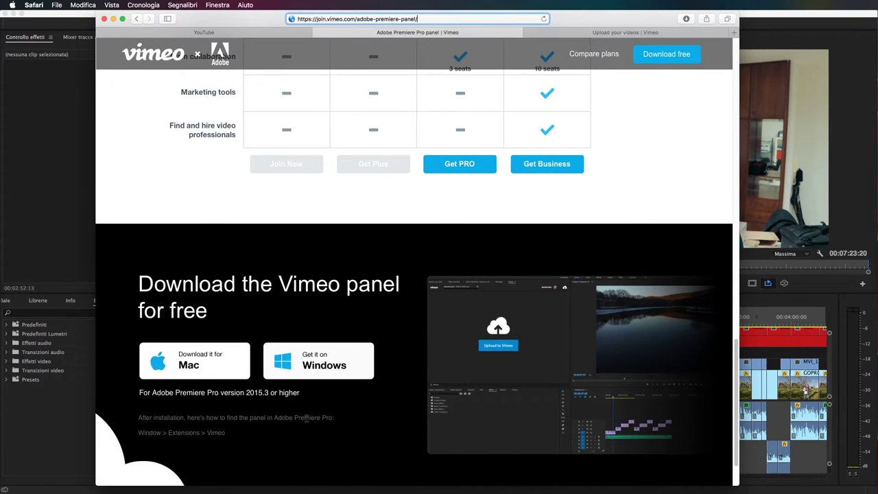
Step: Highlight the Premiere Pro 2015.3 requirement and the Window > Extensions > Vimeo location
click(280, 400)
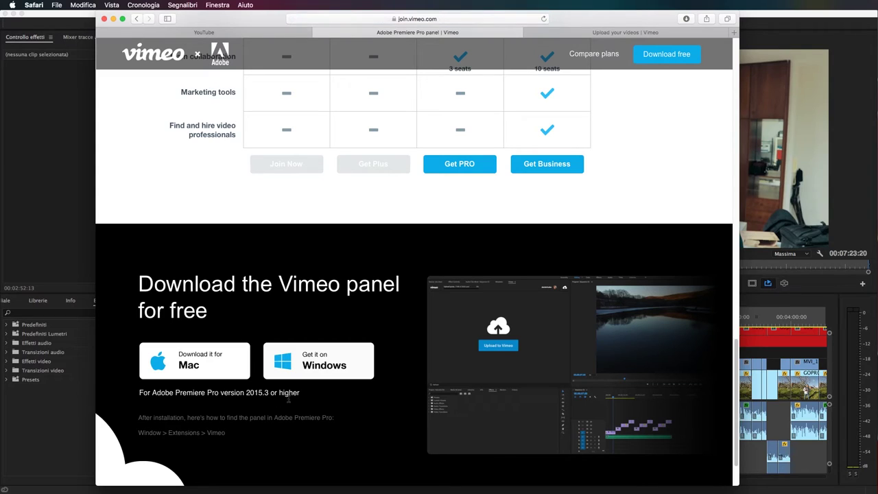
drag(254, 393, 277, 393)
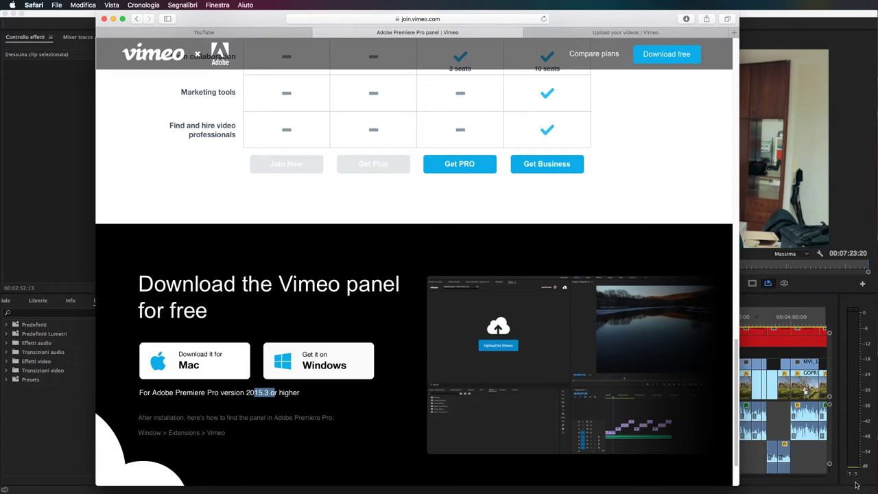
click(206, 409)
drag(139, 432, 257, 432)
click(142, 433)
click(855, 488)
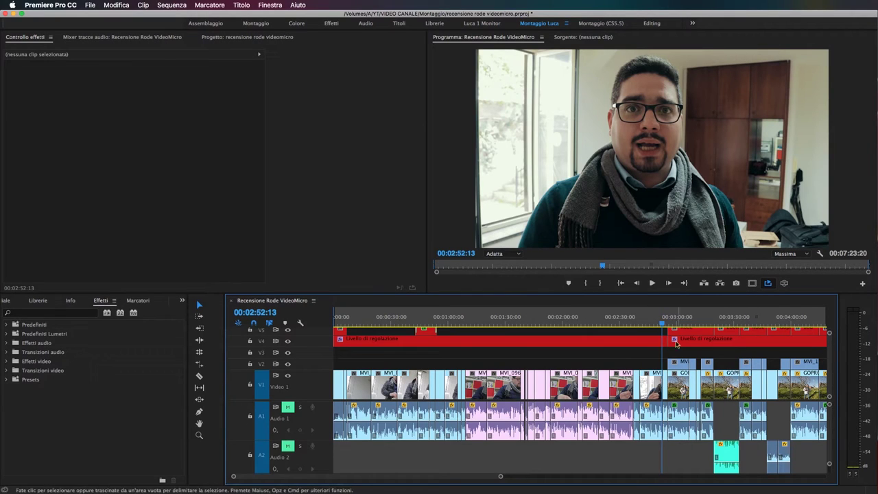
Step: Mark the sequence's Out point at 00:00:30:24 and open the Finestra (Window) menu
mouse_move(652, 317)
mouse_down()
mouse_move(335, 317)
mouse_move(451, 334)
mouse_move(361, 334)
mouse_up()
key(o)
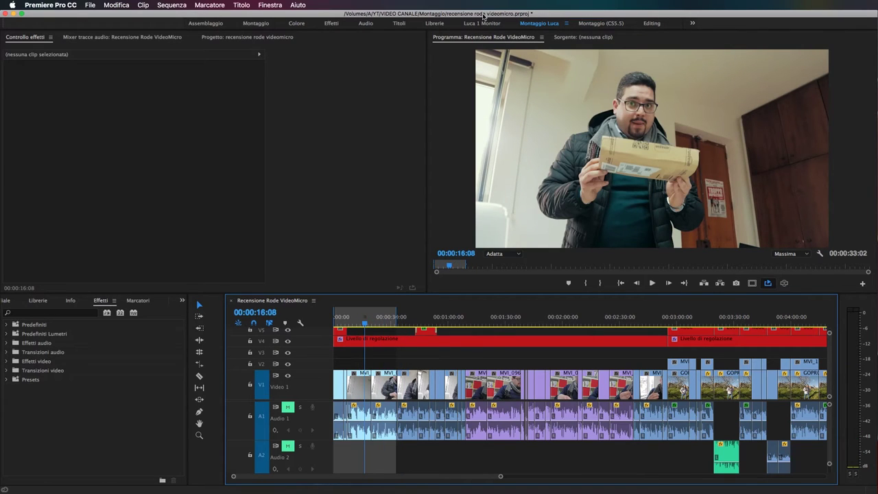
click(269, 5)
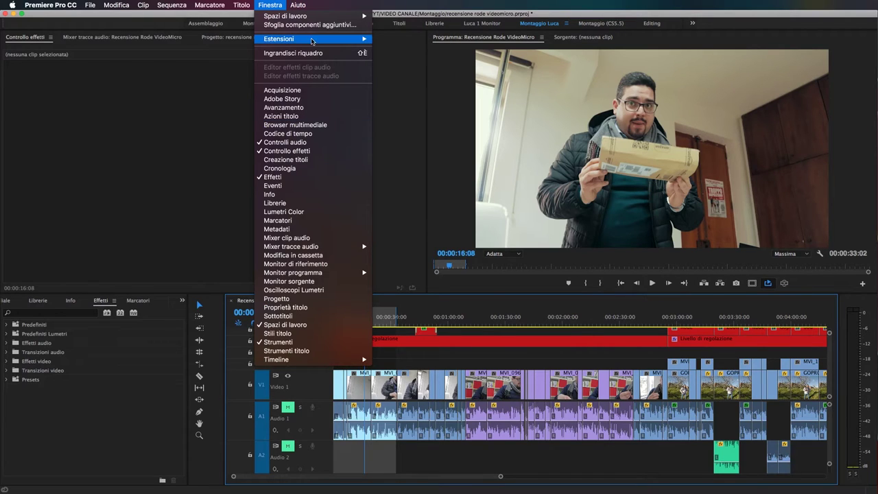
Step: Open the Vimeo extension from Finestra > Estensioni and float its panel
mouse_move(312, 41)
click(398, 41)
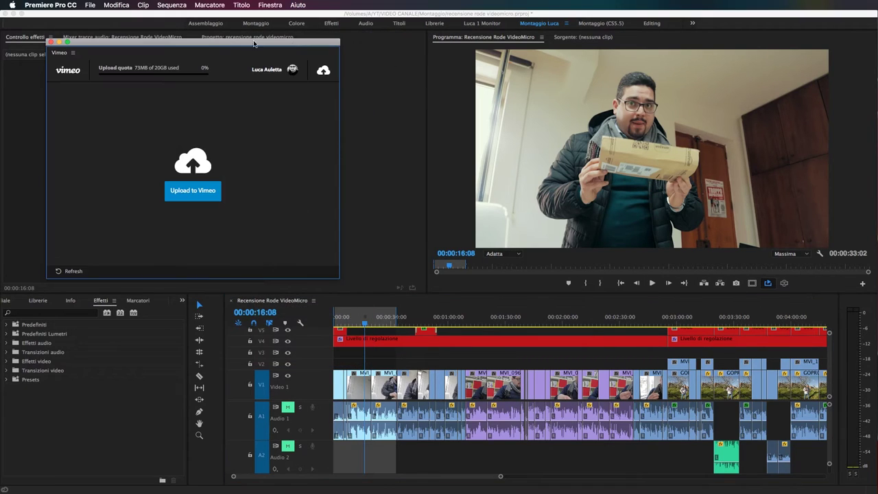
mouse_move(254, 43)
mouse_down()
mouse_move(396, 113)
mouse_move(391, 105)
mouse_up()
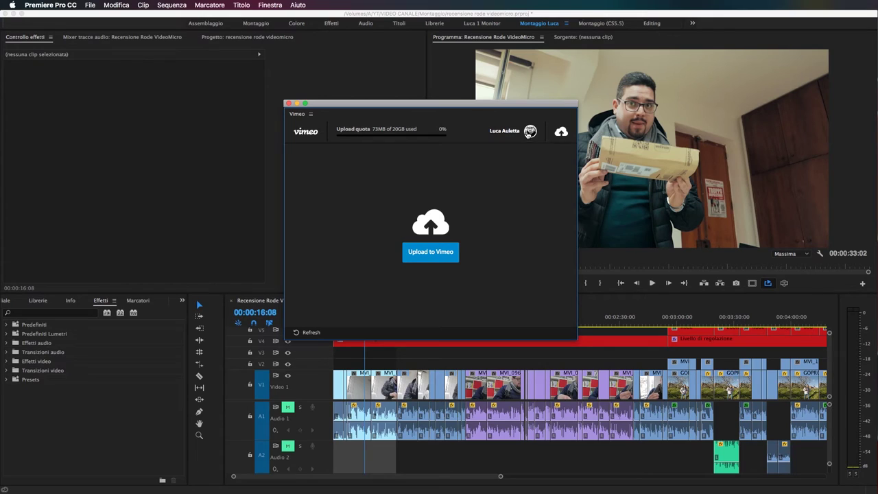
Step: Check the Vimeo account dropdown showing 73MB of 20GB quota used
click(528, 135)
click(530, 203)
click(530, 135)
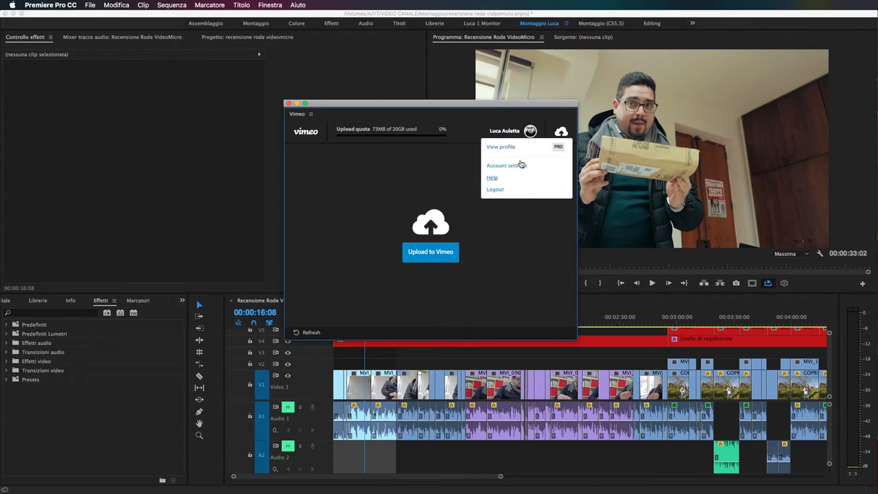
click(513, 159)
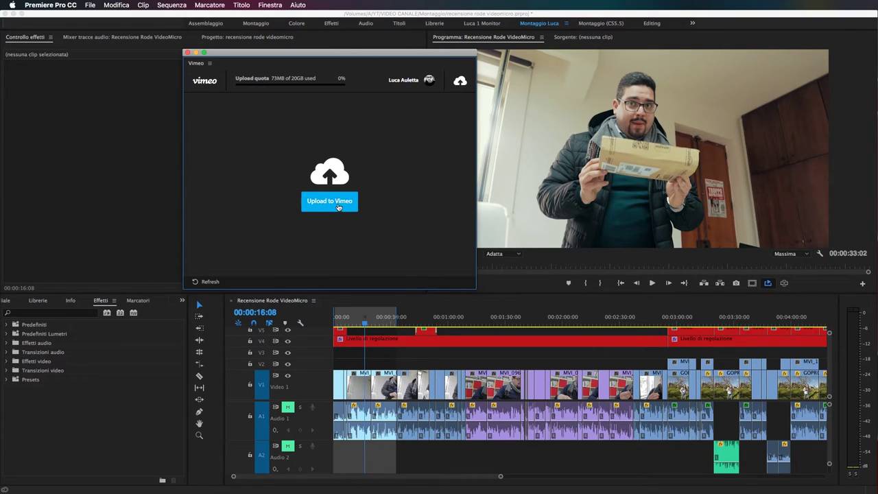
Step: Start a Vimeo upload with the In to out range and the 720p / H.264 preset
click(337, 207)
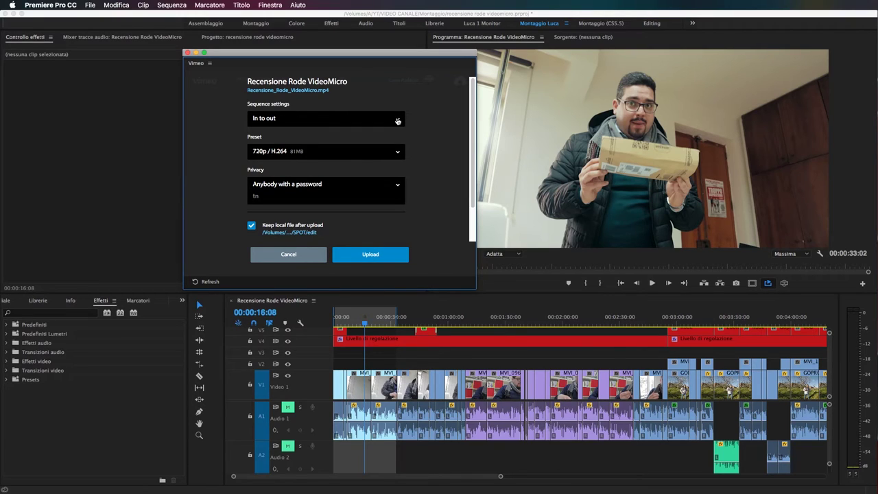
click(397, 121)
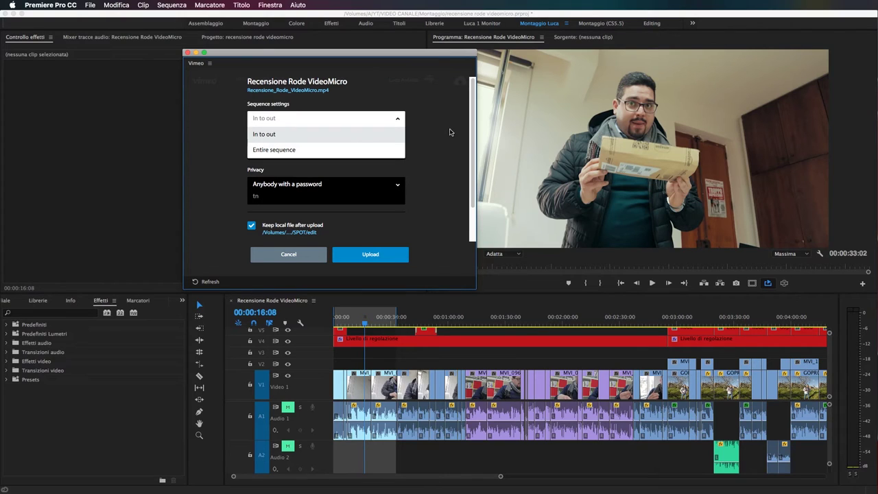
click(397, 121)
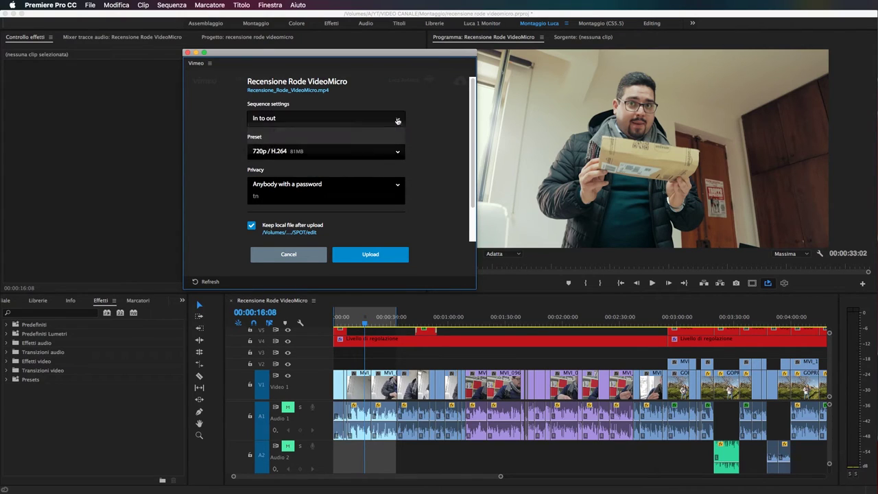
click(345, 153)
scroll(354, 192, up, 3)
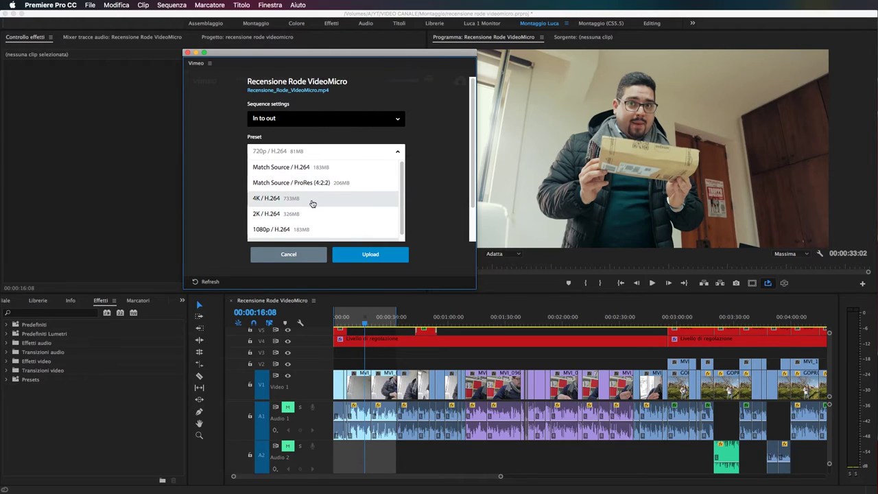
scroll(311, 204, down, 1)
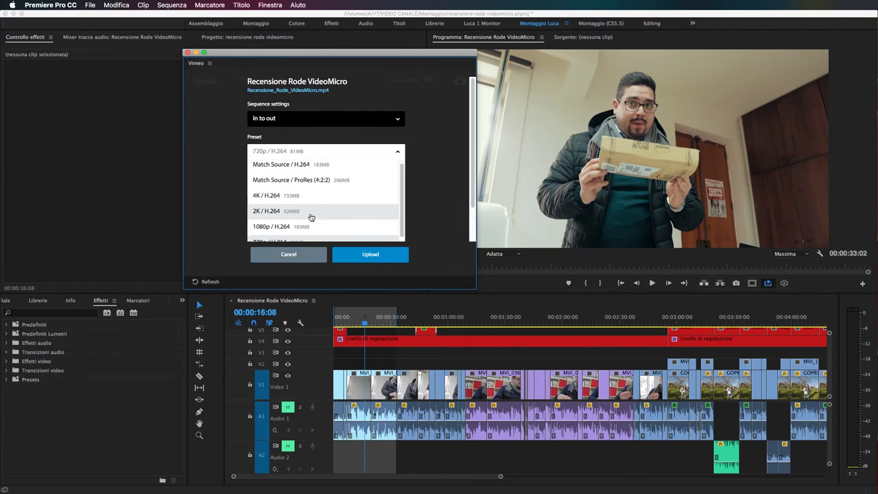
scroll(310, 216, down, 1)
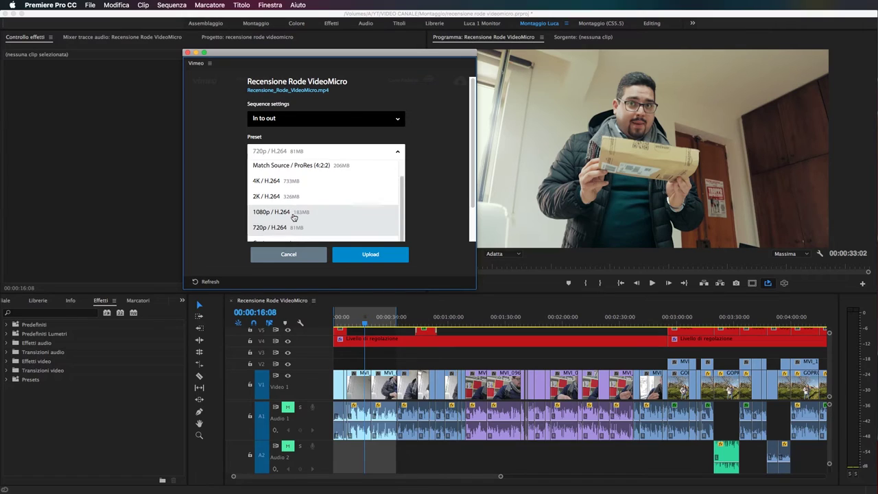
scroll(297, 235, down, 1)
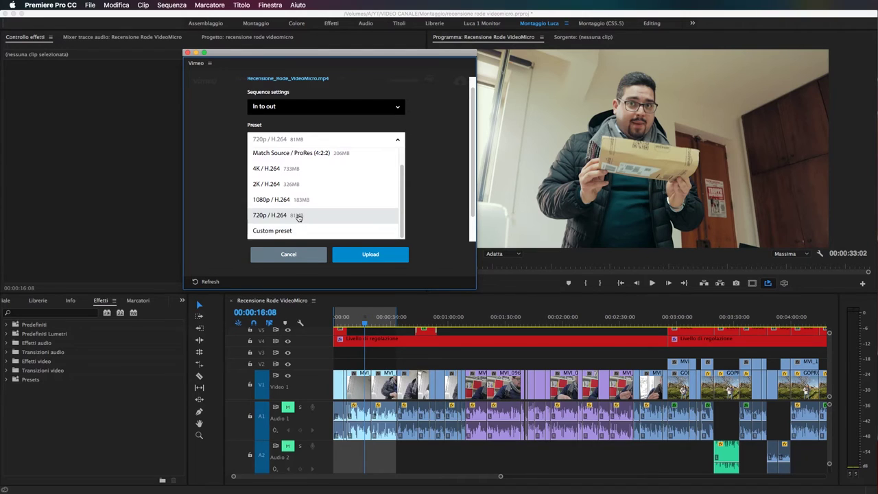
click(298, 216)
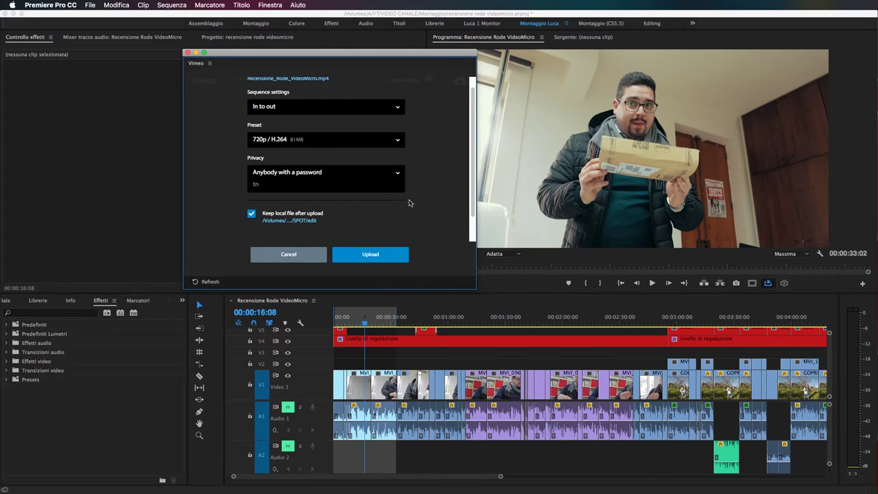
Step: Set the video's privacy to Only me
click(396, 177)
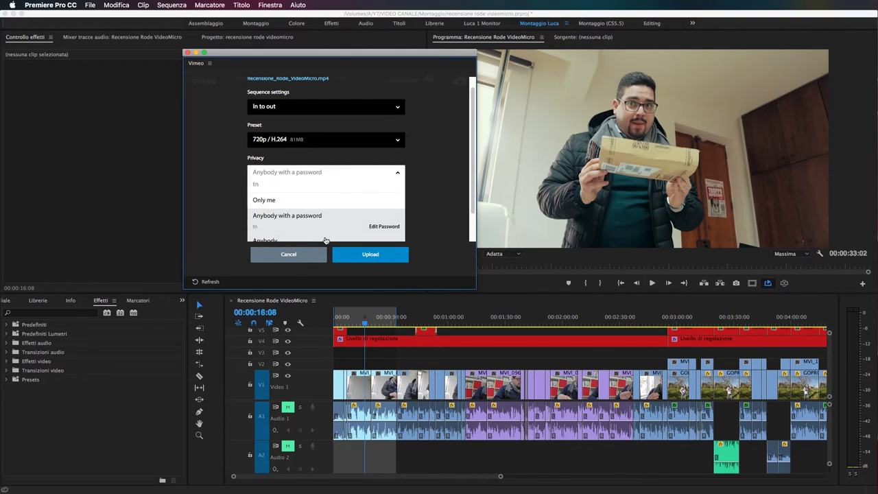
click(326, 201)
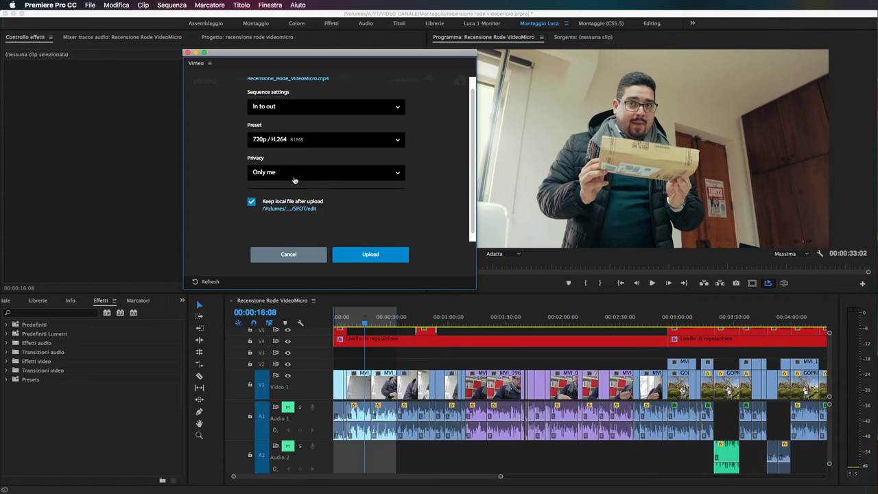
click(398, 176)
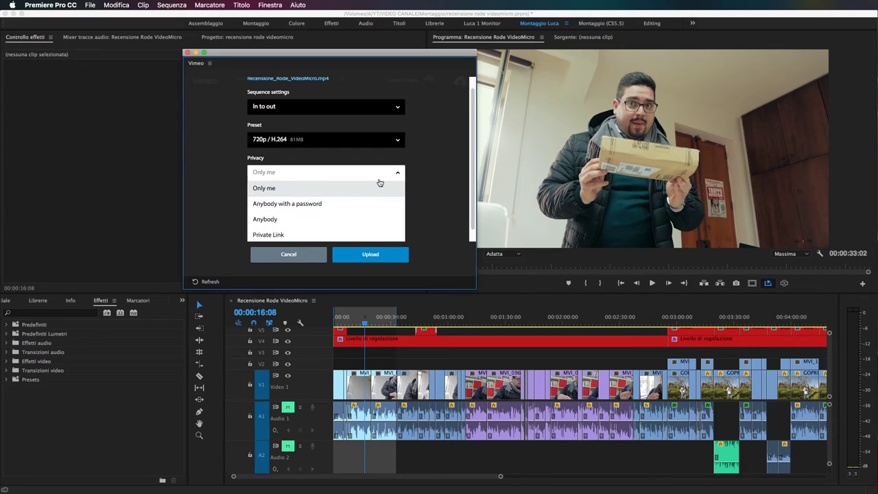
click(314, 190)
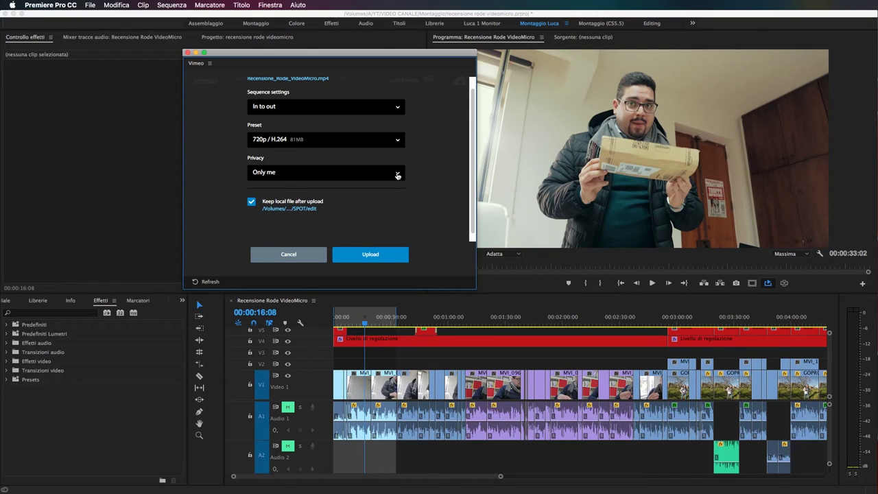
click(398, 176)
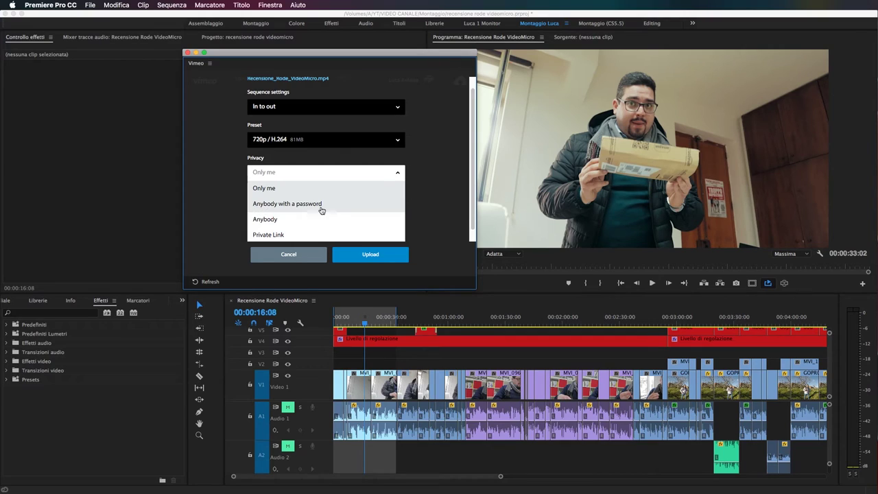
Step: Try password protection with a test password, then revert privacy to Only me
click(332, 212)
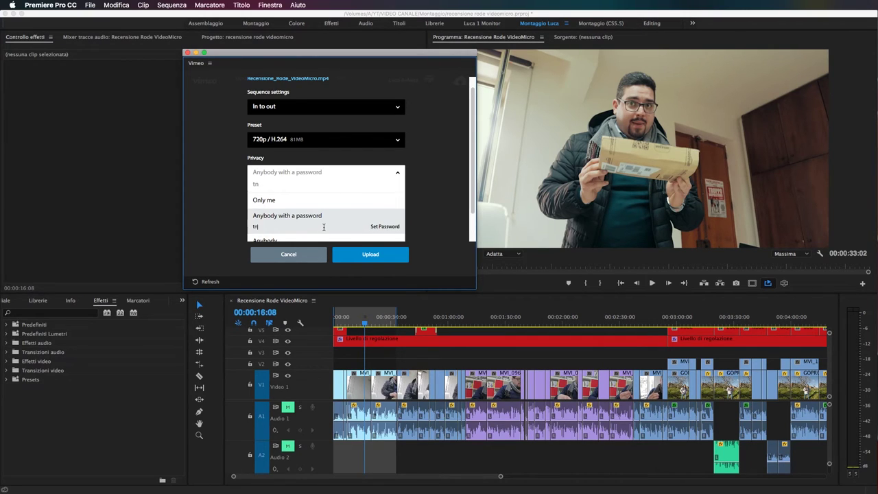
text(password)
key(Return)
click(328, 184)
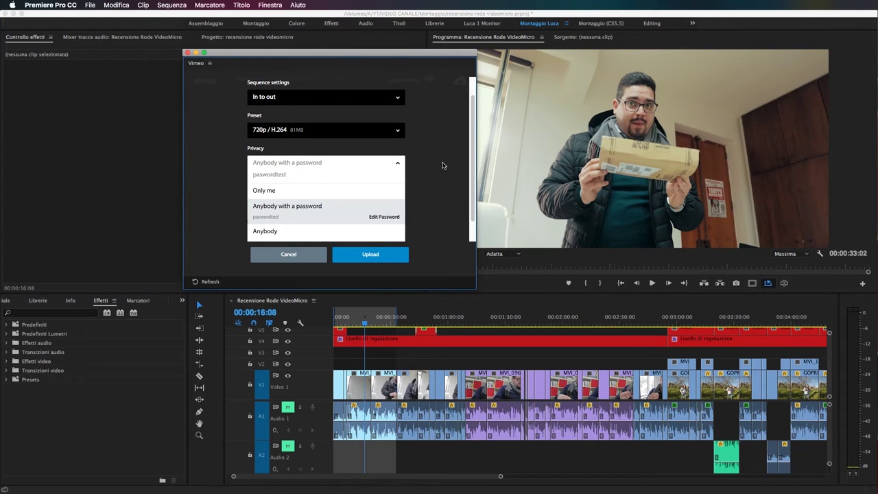
click(344, 191)
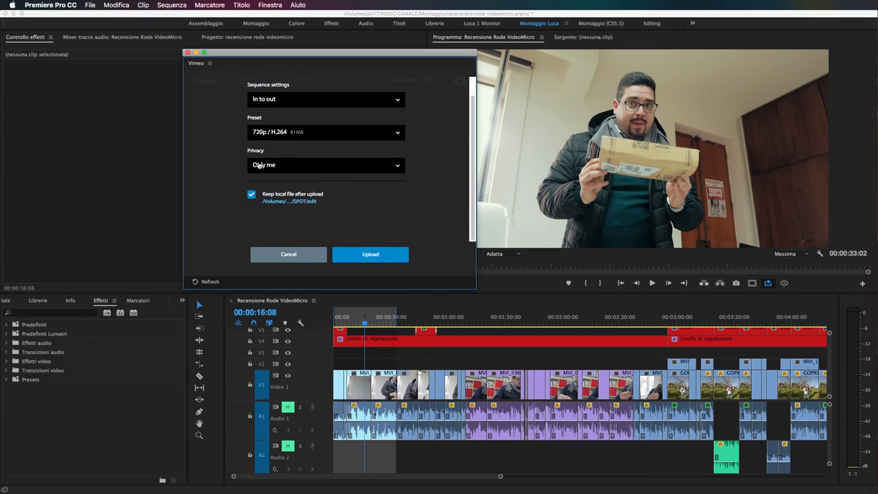
Step: Keep a local copy after upload, saved to the SPOT/edit folder
click(281, 202)
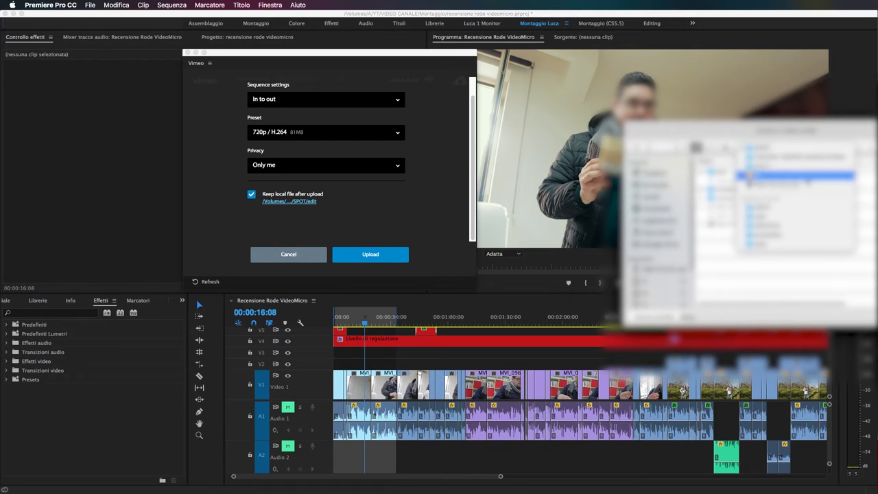
click(750, 176)
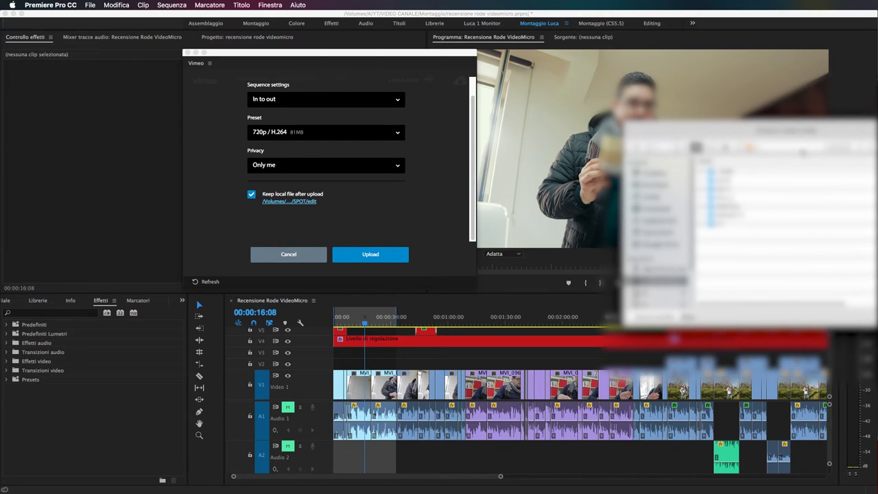
key(Return)
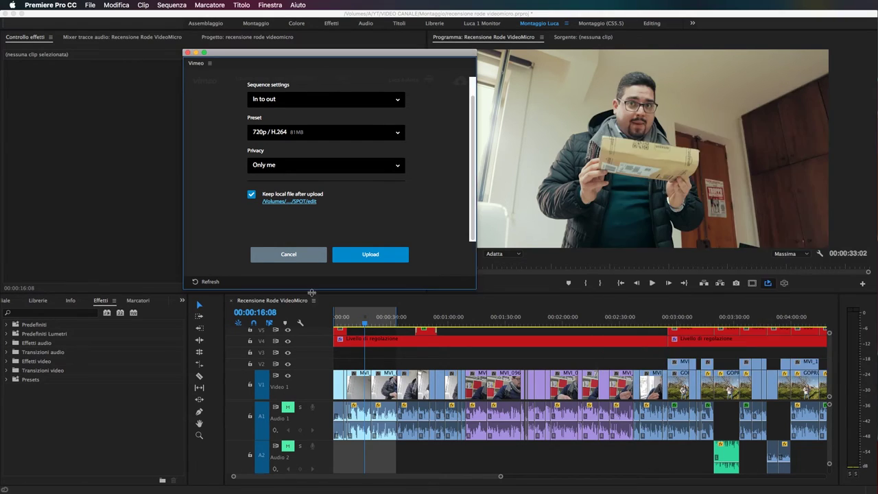
Step: Start uploading Recensione_Rode_VideoMicro.mp4 to Vimeo, launching Media Encoder for conversion
click(373, 256)
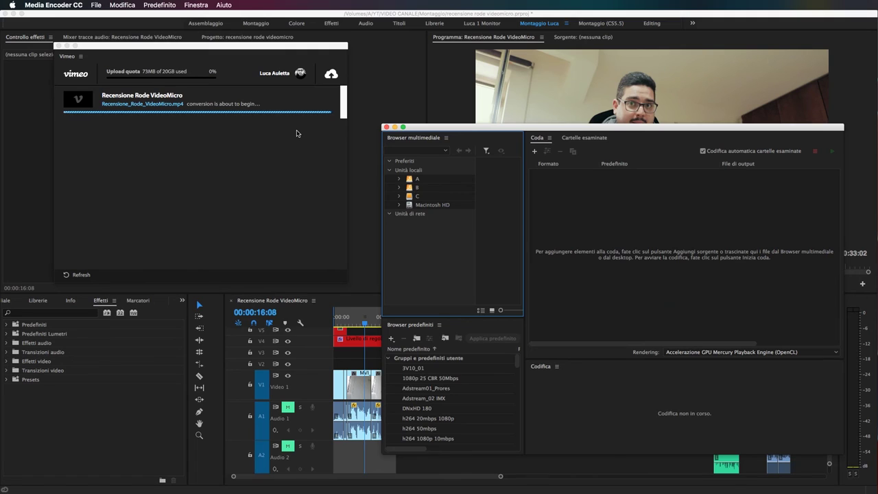
Step: Open Recensione Rode VideoMicro from My Videos on Vimeo and play it briefly
scroll(616, 281, up, 15)
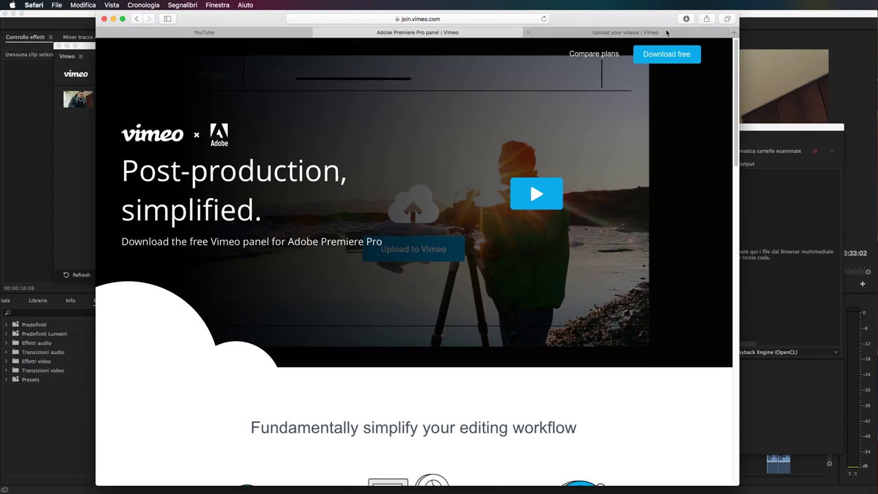
click(626, 32)
mouse_move(664, 53)
click(629, 113)
click(337, 155)
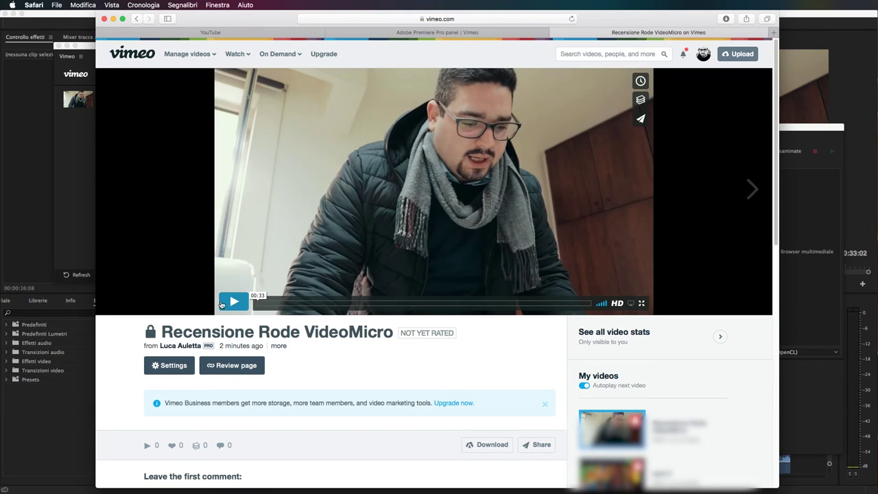
click(233, 302)
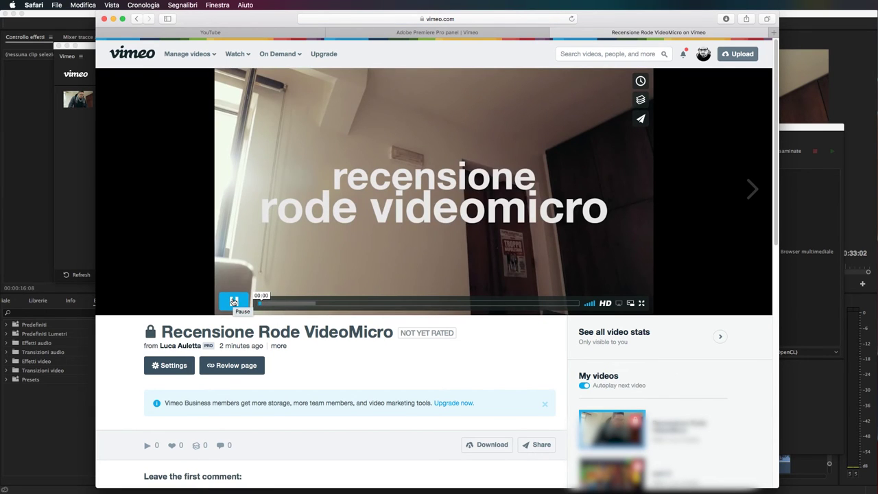
click(235, 302)
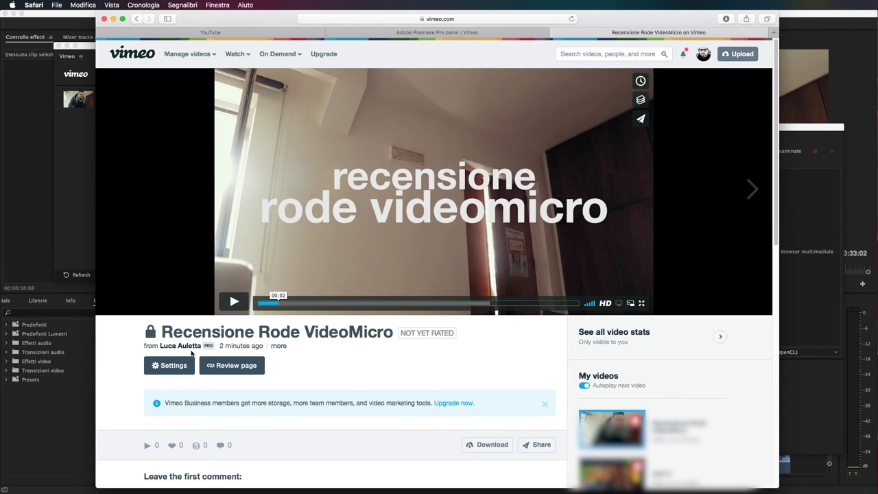
Step: Confirm the video's privacy is set to only me, then return to Premiere Pro
click(170, 365)
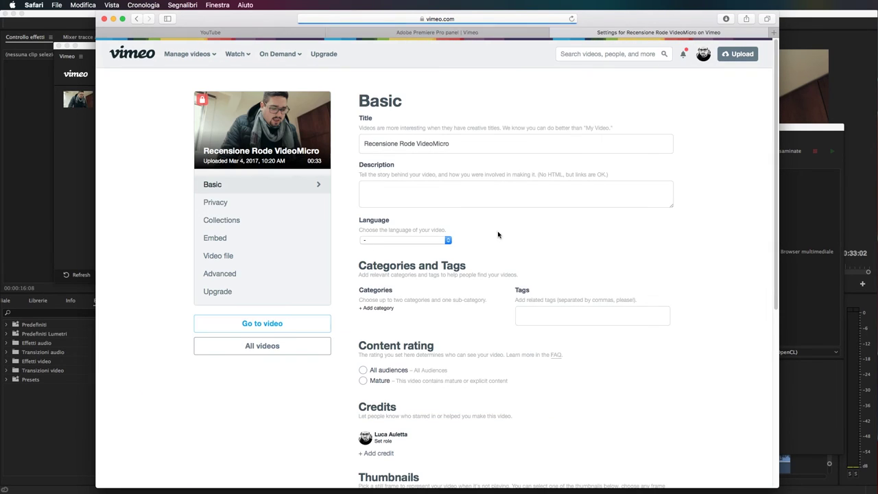
click(240, 202)
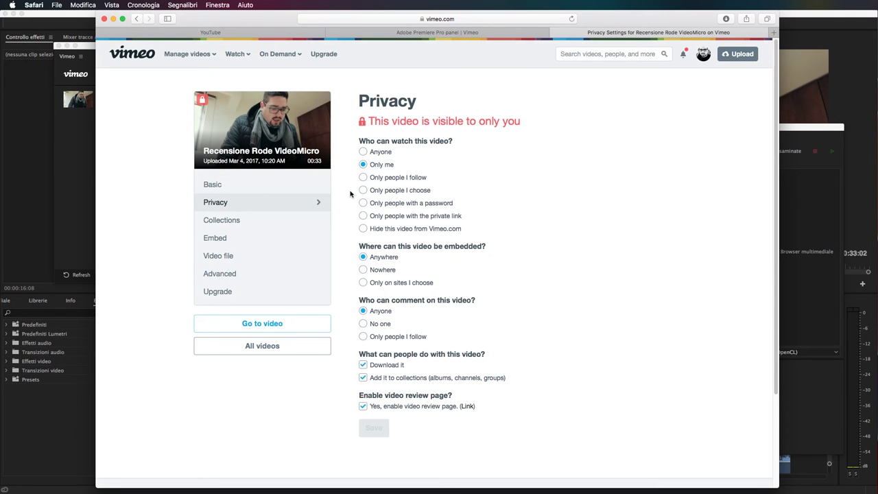
click(825, 210)
click(61, 156)
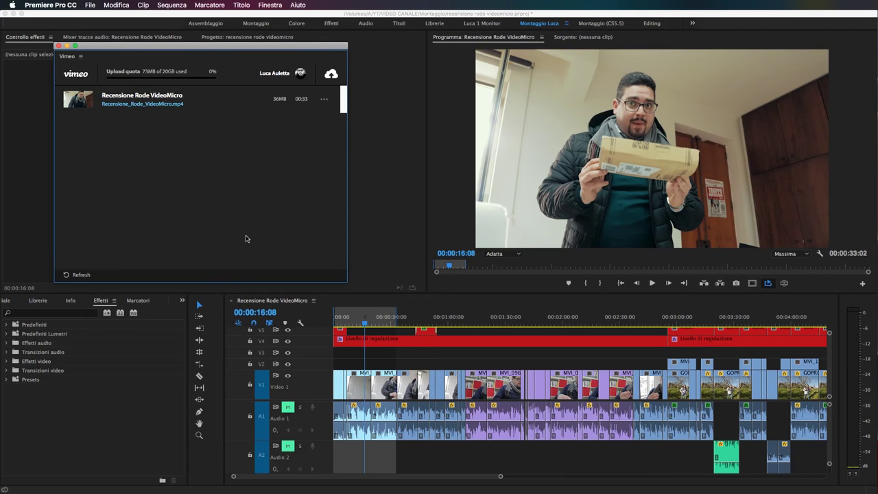
Step: Open and close the uploaded video's details list in the Vimeo panel several times
click(324, 99)
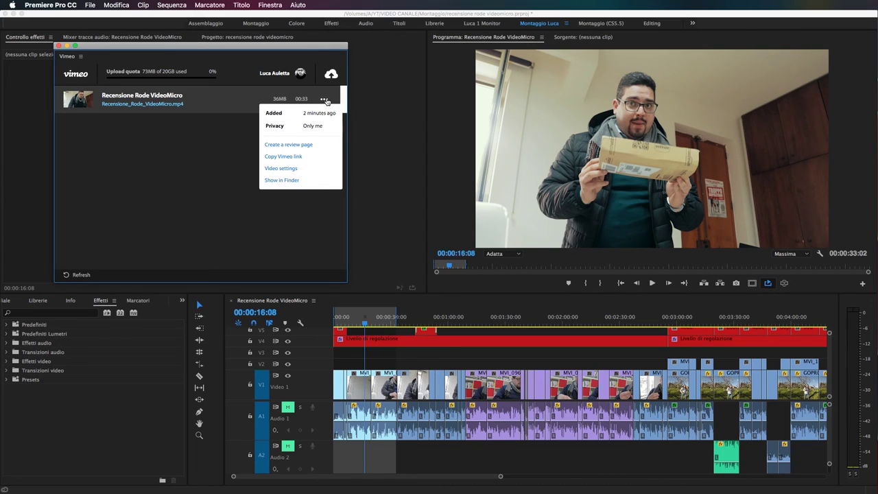
click(325, 101)
click(323, 101)
click(324, 101)
click(325, 101)
click(325, 101)
click(325, 101)
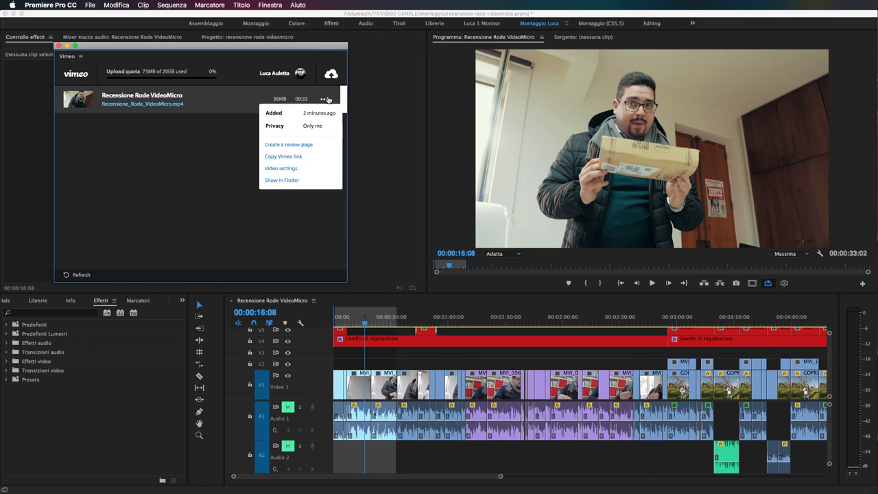
click(320, 145)
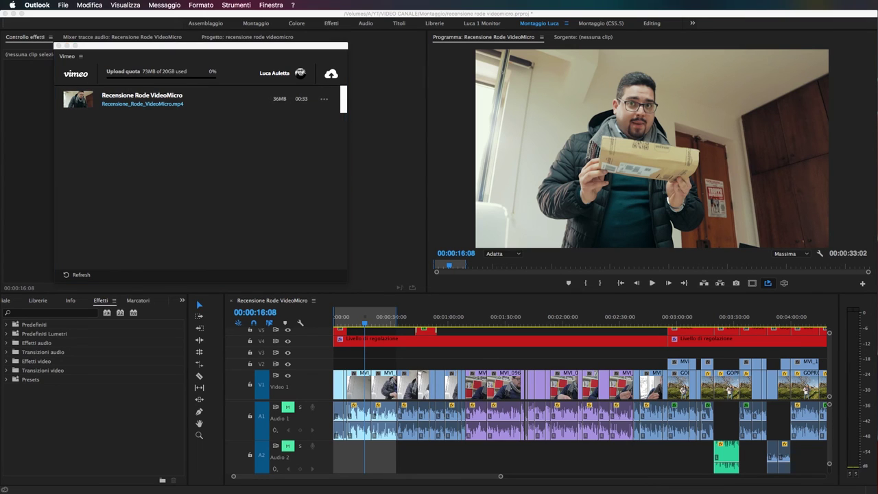
Step: Review the Vimeo notification email, close it, and reopen the video's options menu
drag(679, 214, 586, 103)
scroll(630, 326, down, 5)
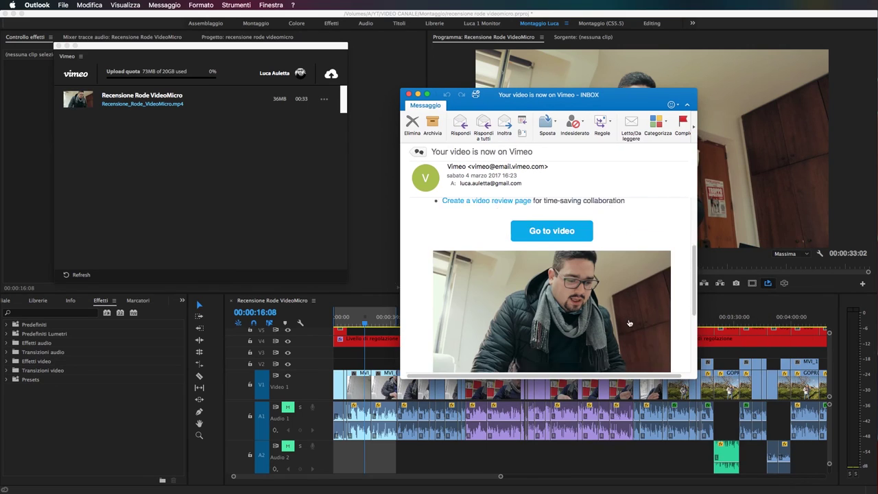
drag(535, 94, 538, 95)
key(super+w)
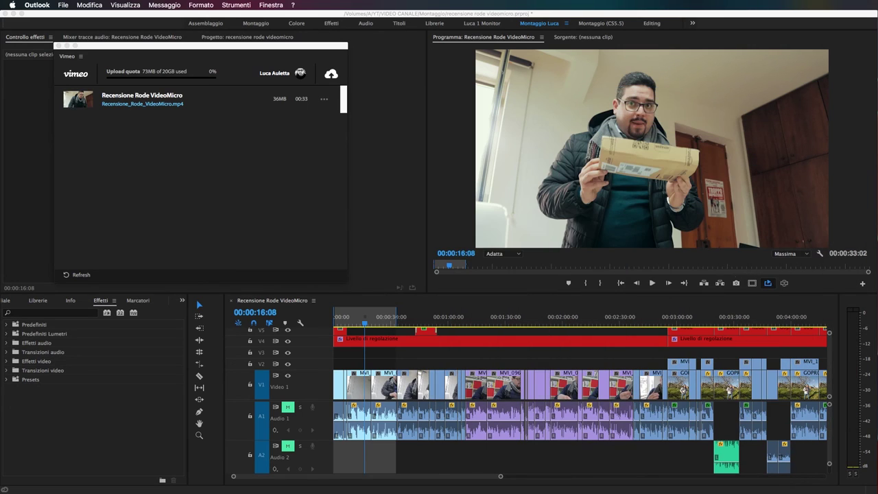
click(212, 149)
click(323, 100)
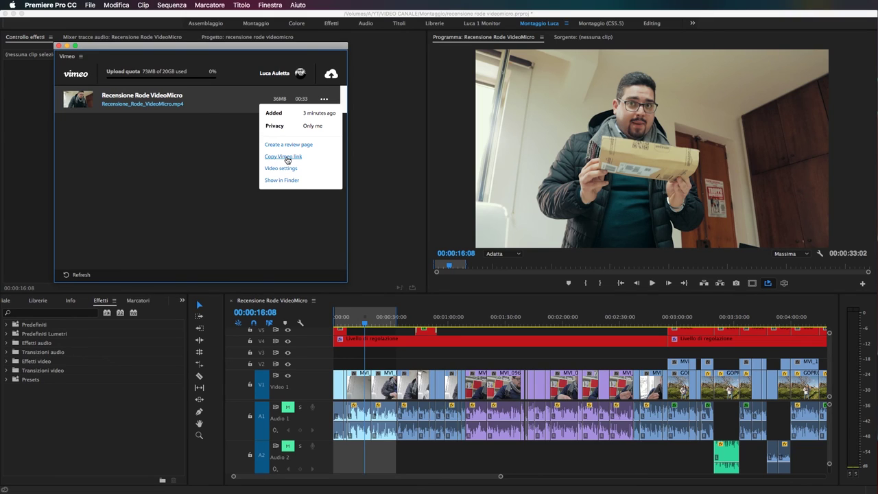
Step: Copy the video's Vimeo link and open it in Safari's address bar
click(292, 158)
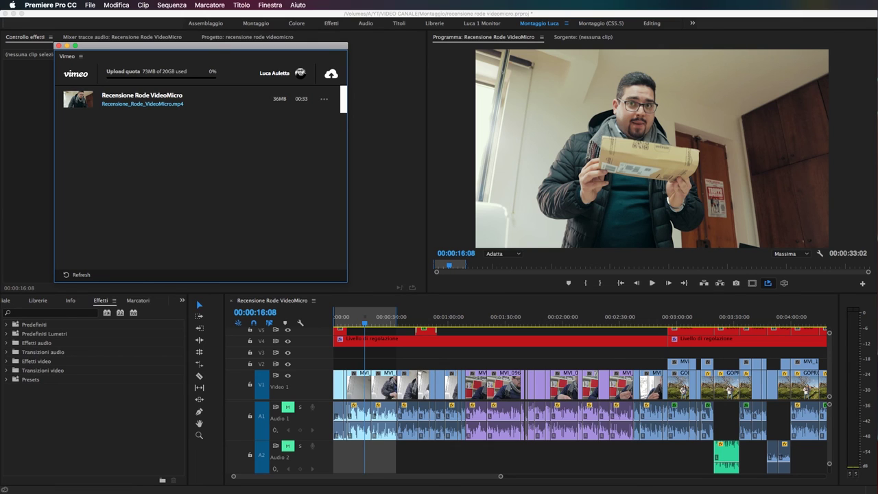
key(super+Tab)
click(517, 23)
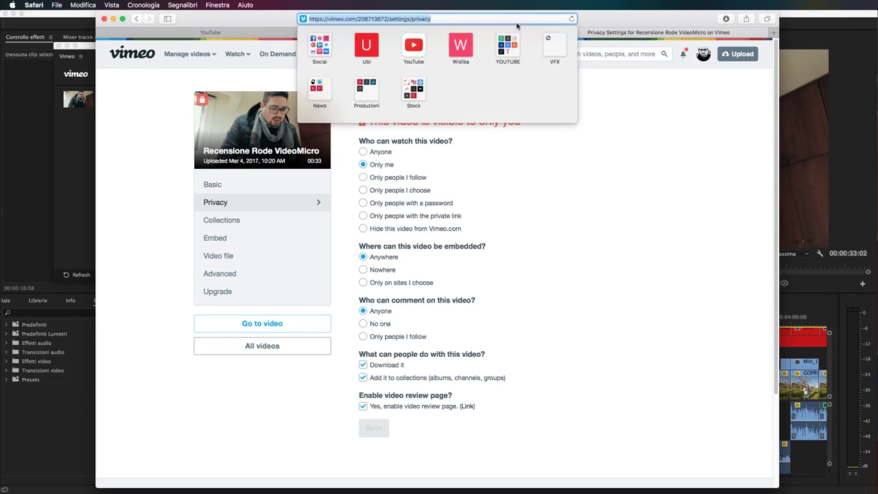
text(https://vimeo.com/206713672)
key(Return)
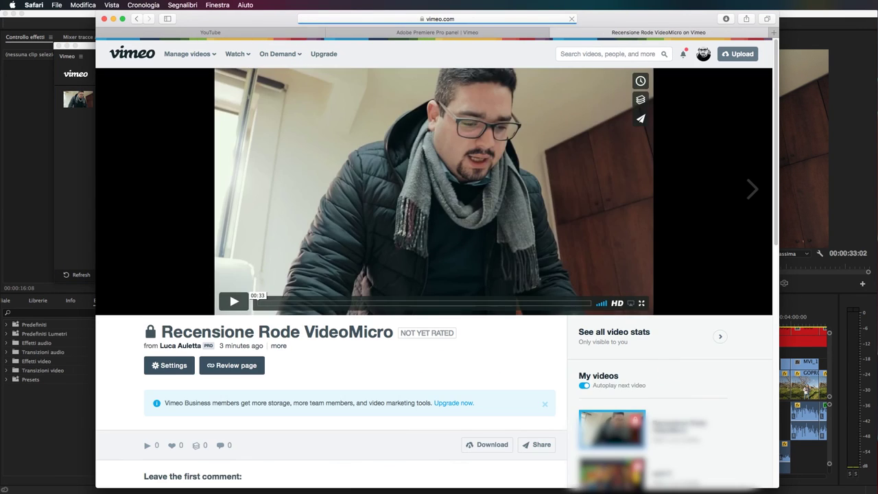
key(super+Tab)
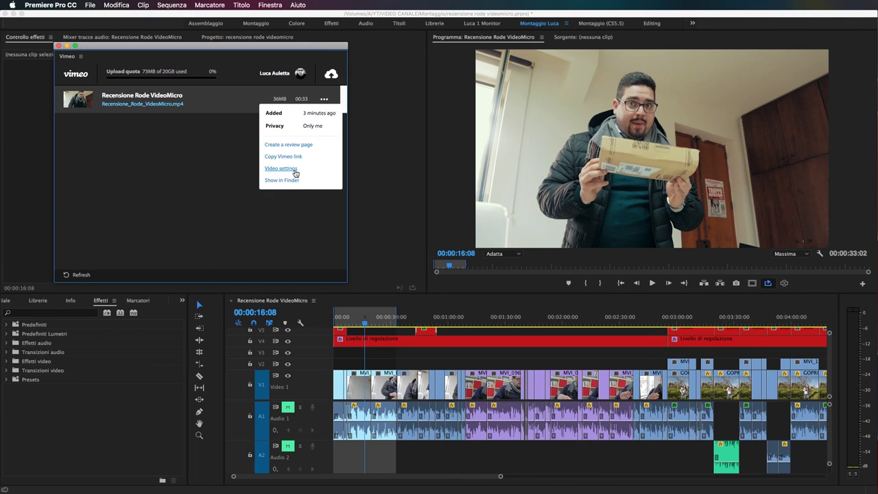
Step: Reveal the saved local video file in Finder and select it, then return to Premiere
click(291, 181)
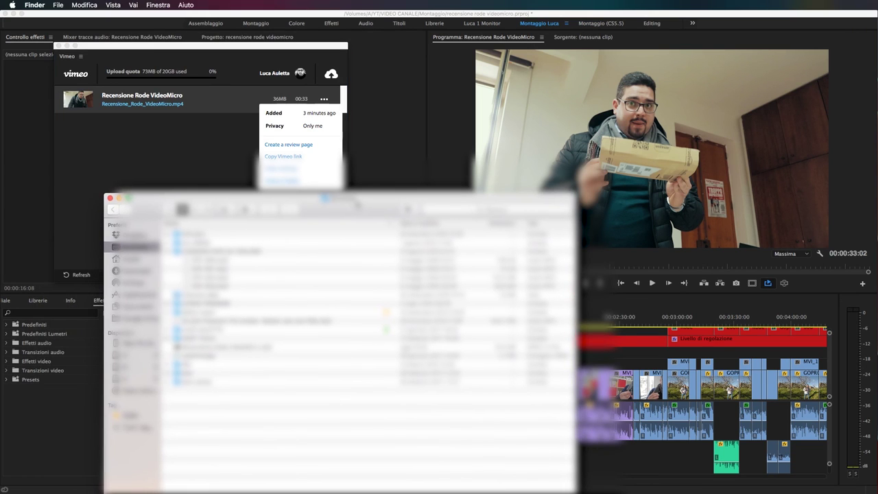
drag(355, 202, 384, 244)
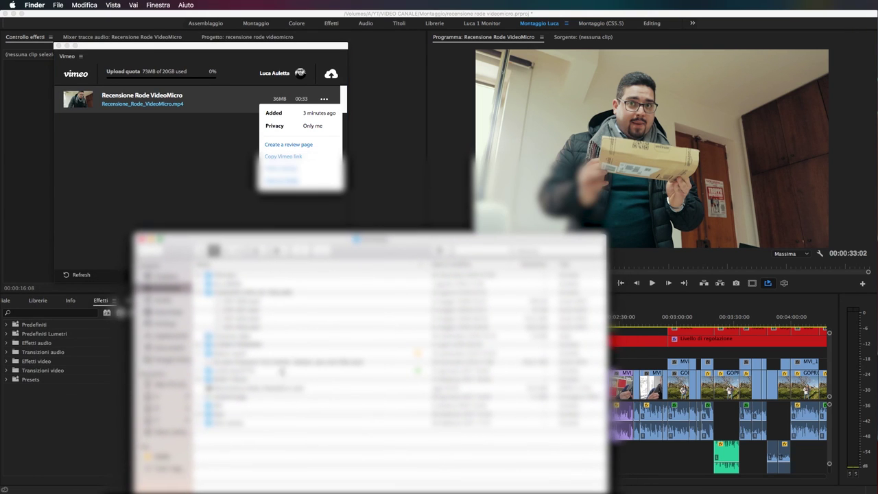
click(278, 389)
drag(407, 256, 427, 206)
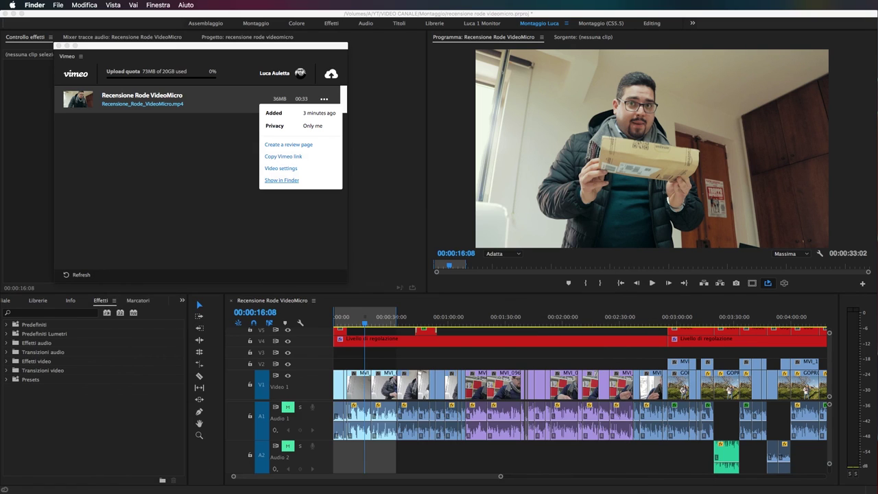
click(162, 203)
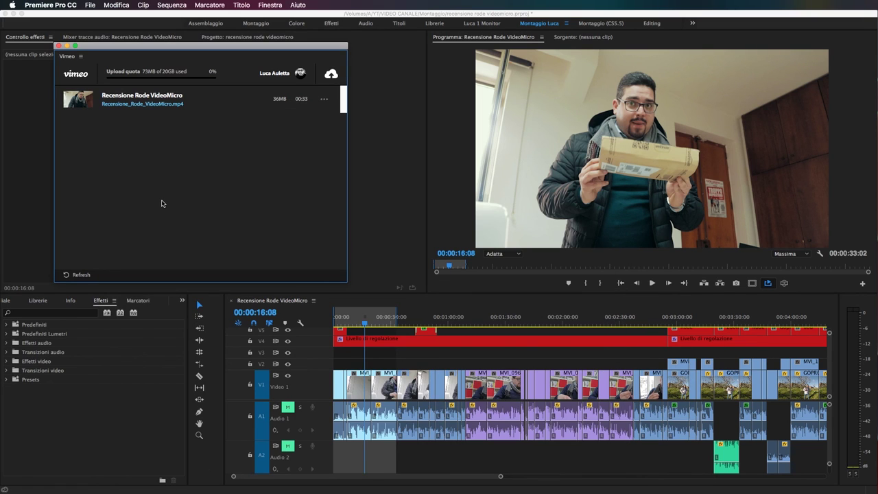